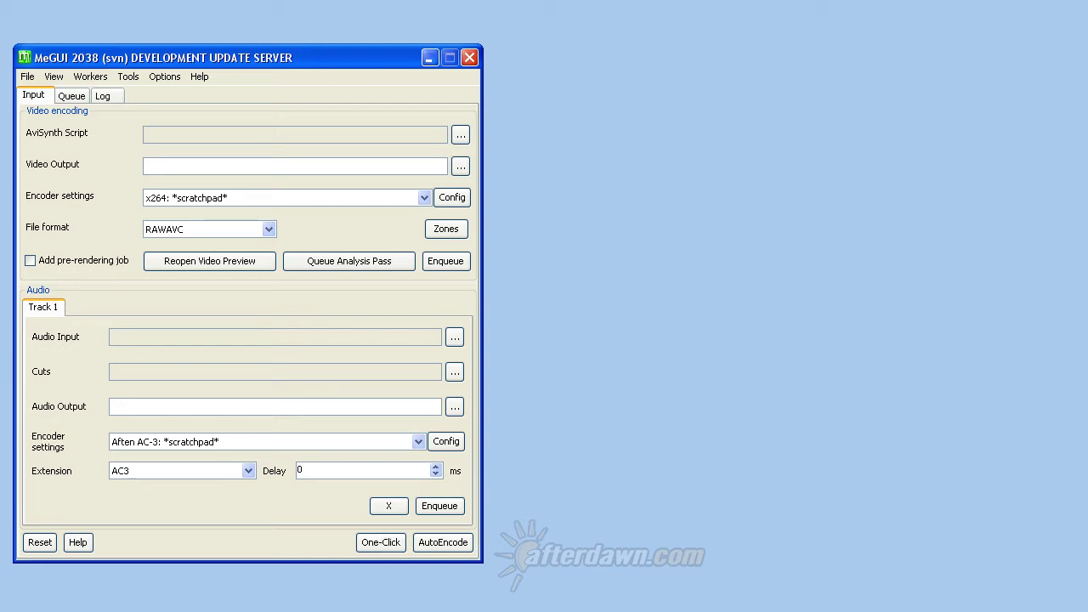
Step: Launch the HD Streams Extractor from Tools and browse to the WATCHMEN_BLACK_FREIGHTER disc folder
key(alt+t)
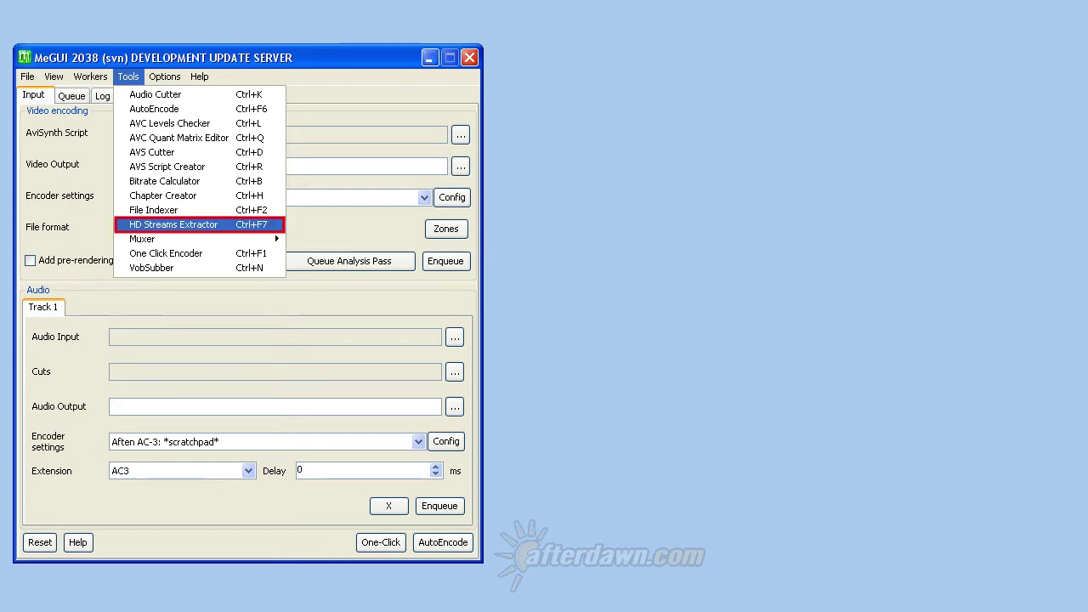
key(Return)
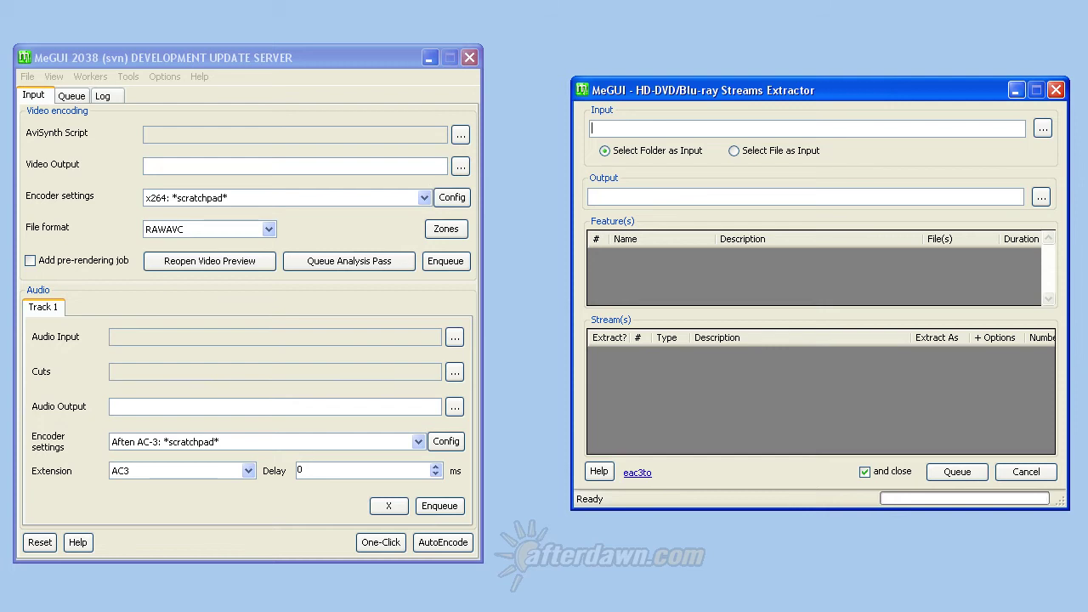
click(1042, 128)
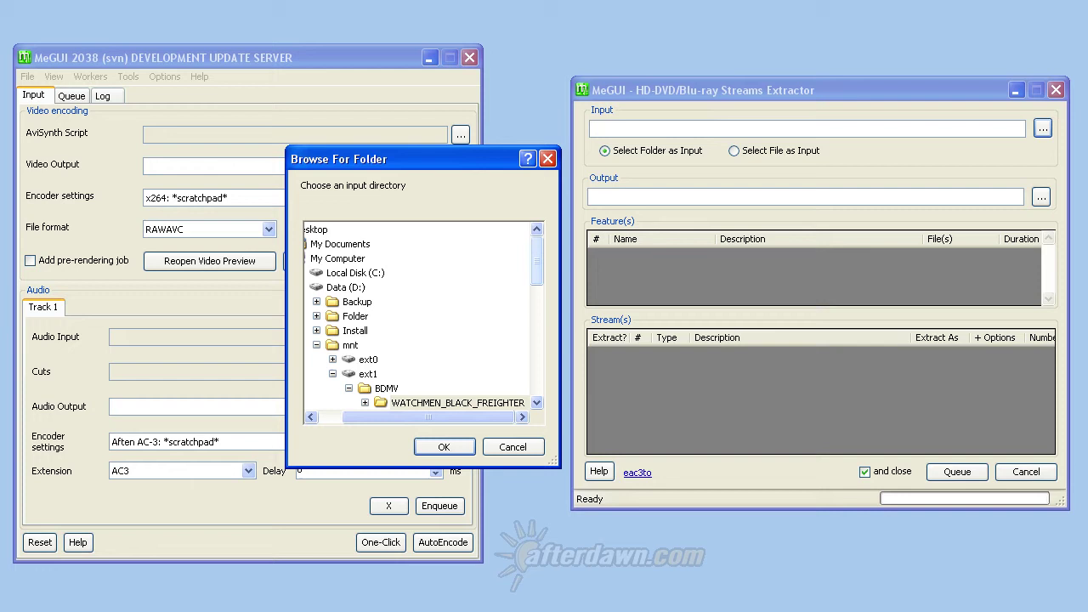
scroll(424, 316, down, 2)
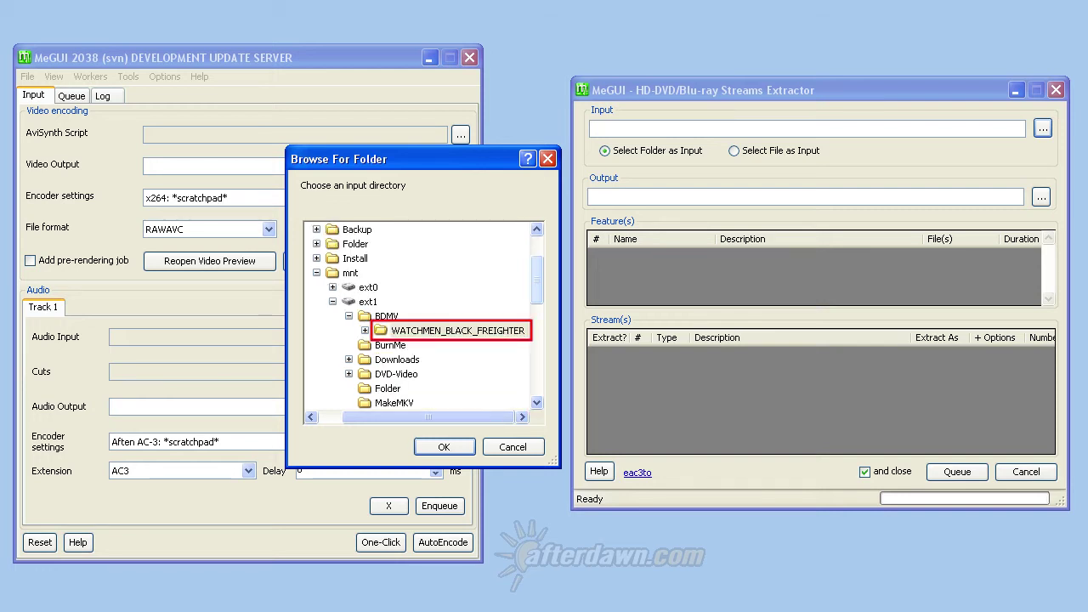
click(457, 330)
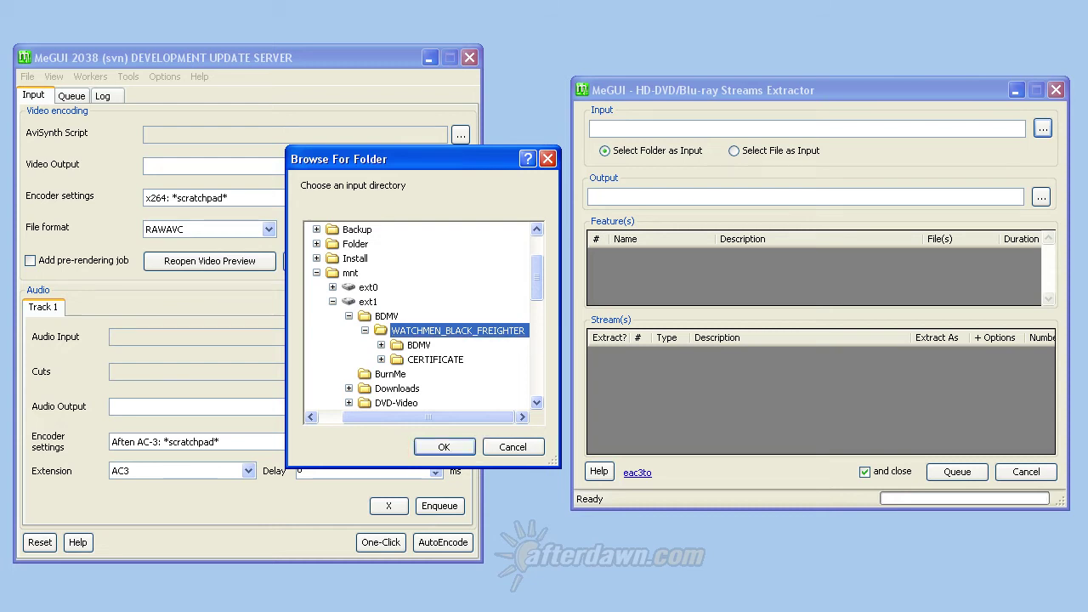
Step: Confirm WATCHMEN_BLACK_FREIGHTER so features 00007, 00001 and 00008.mpls get listed
key(Return)
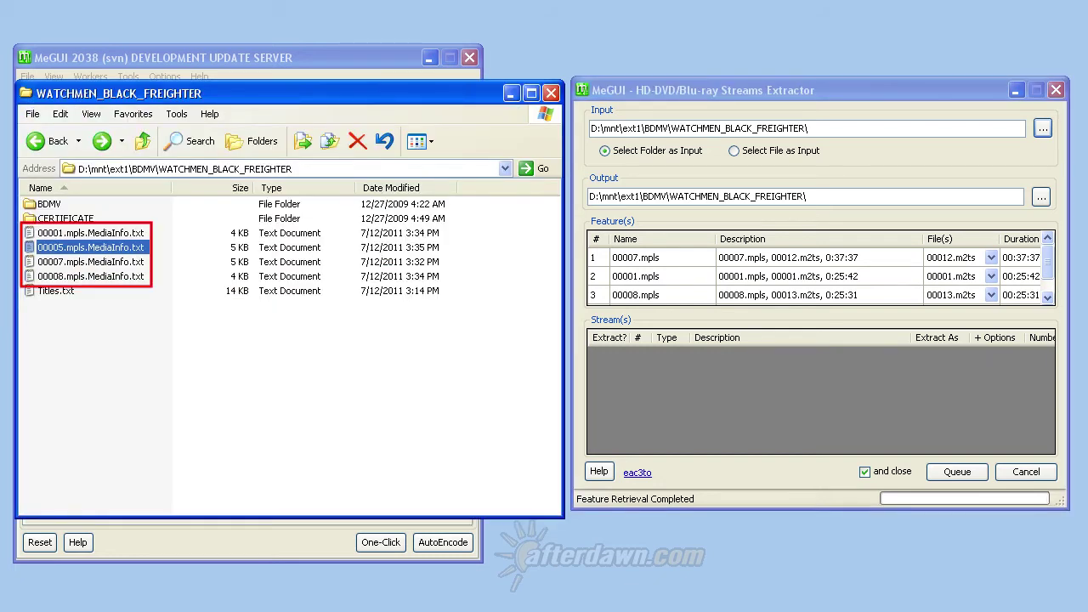
click(90, 262)
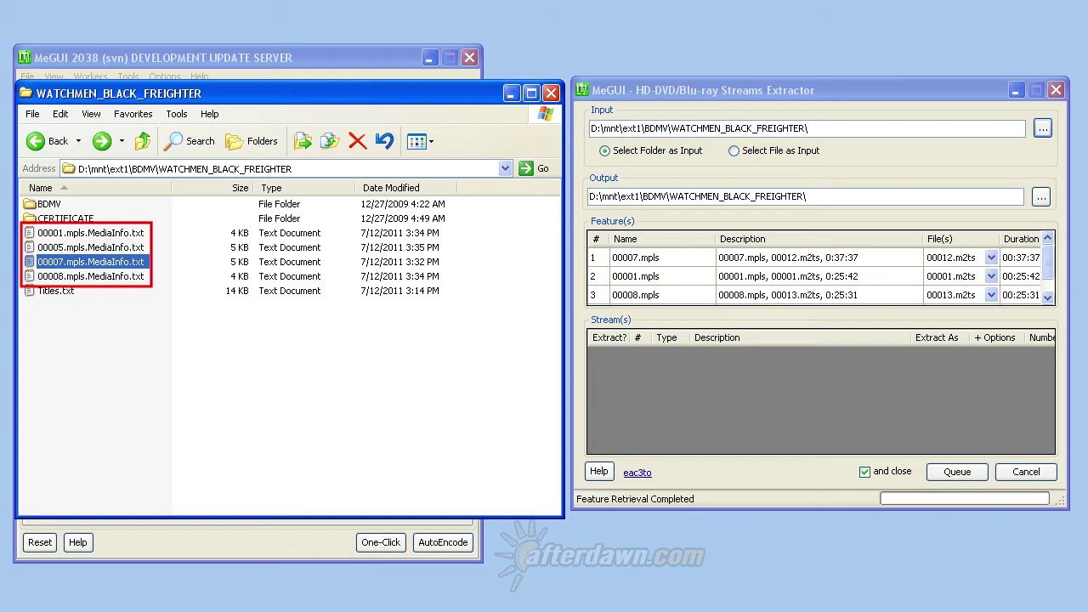
click(90, 276)
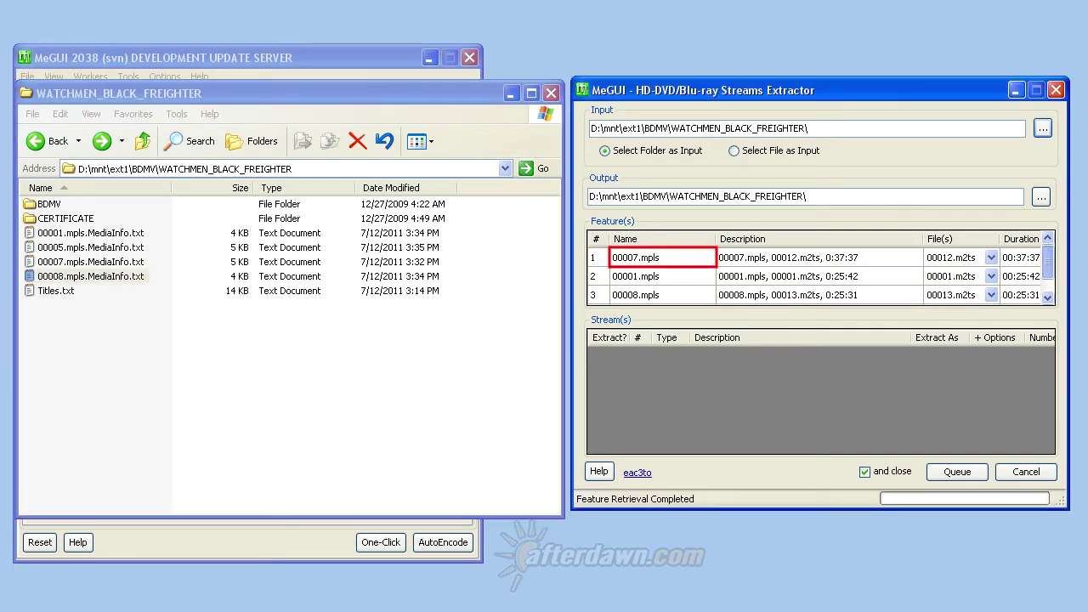
Step: Load feature 00007.mpls and select its VC-1 video stream
click(636, 258)
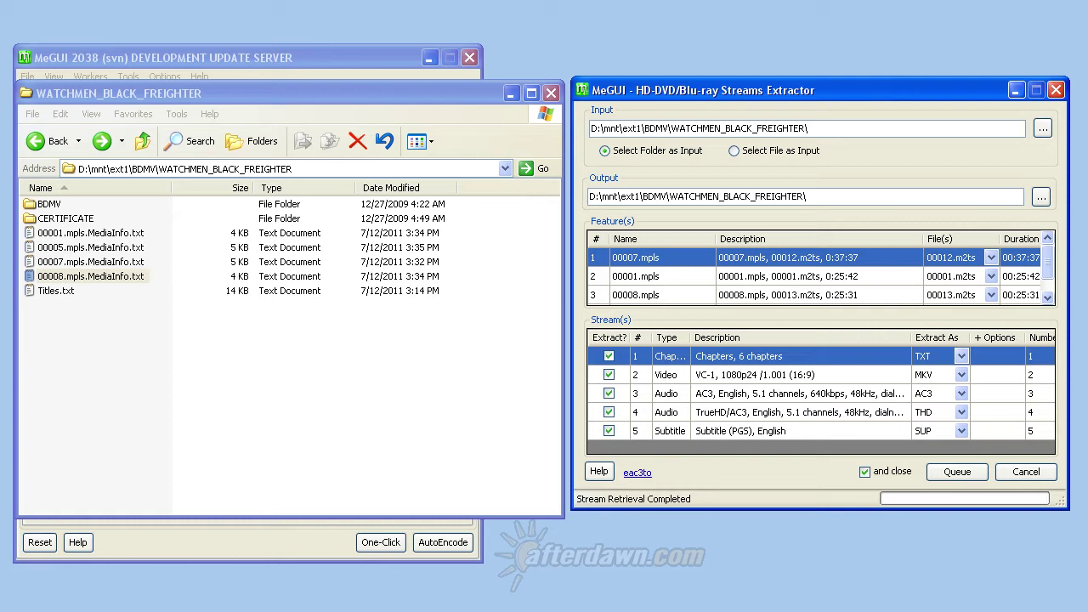
click(666, 375)
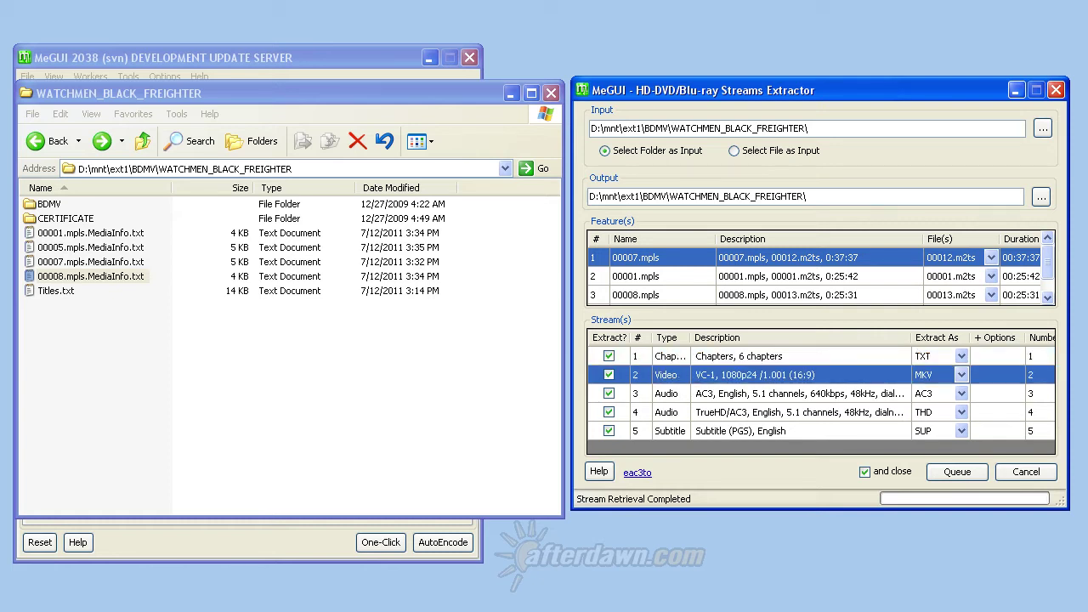
click(961, 375)
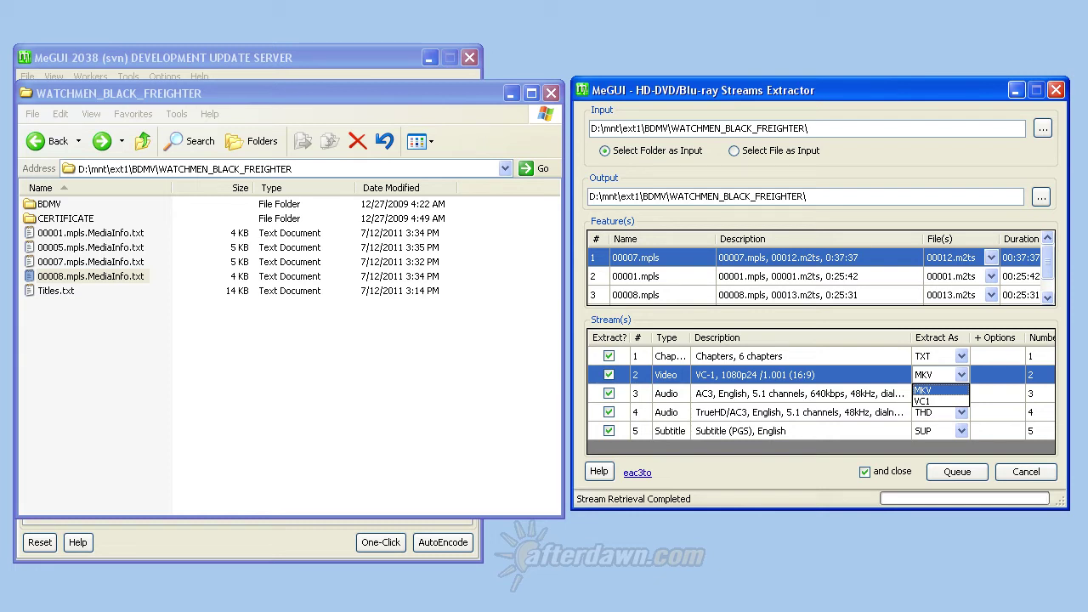
click(667, 394)
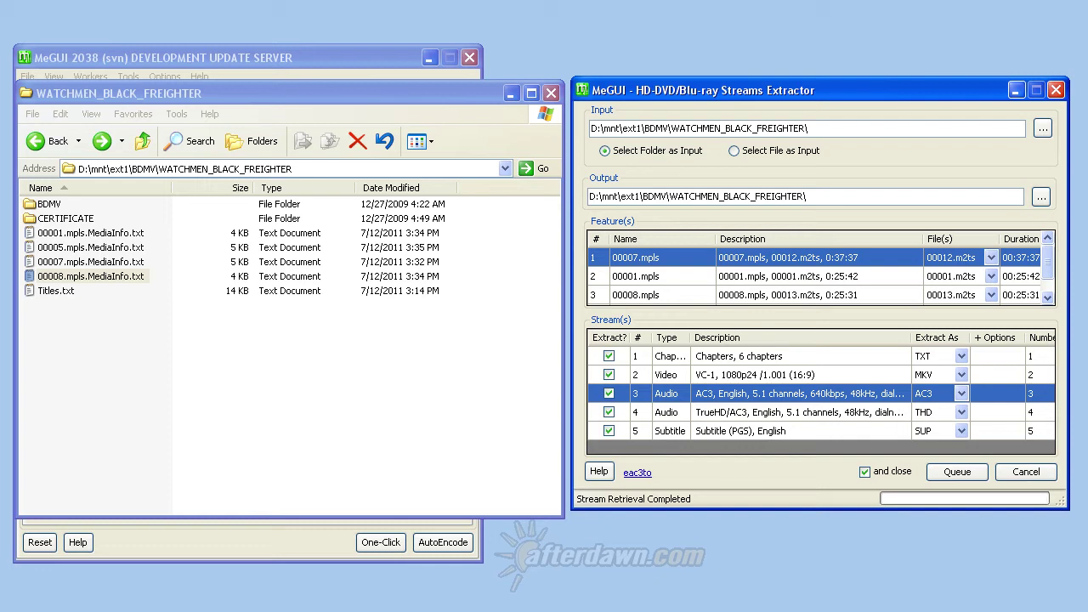
click(667, 412)
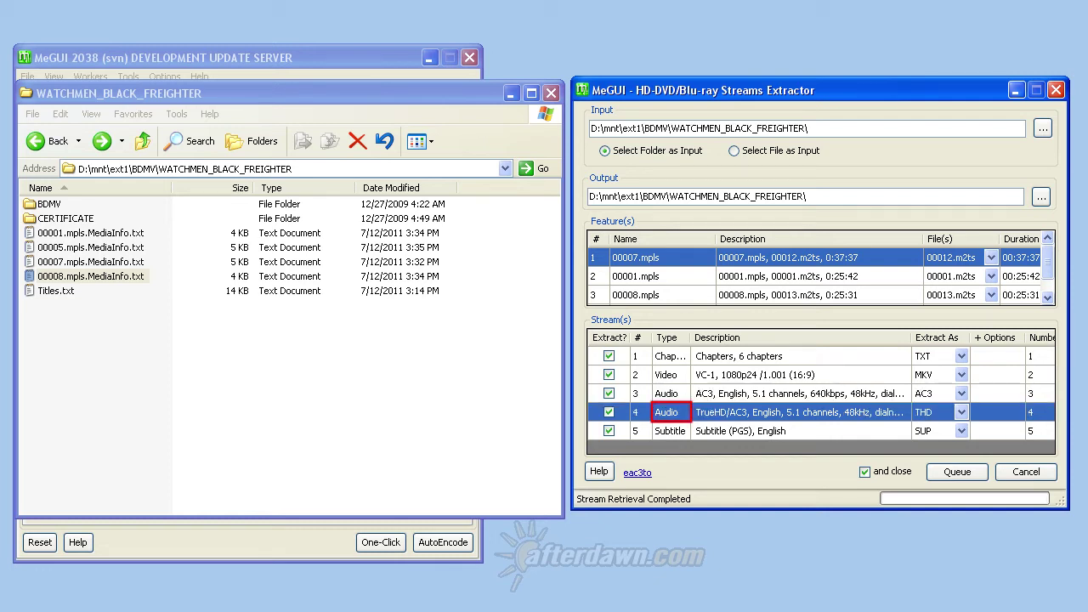
click(962, 413)
Step: Load feature 00001.mpls and untick Extract? for its second AC3 audio stream (stream 3)
click(670, 431)
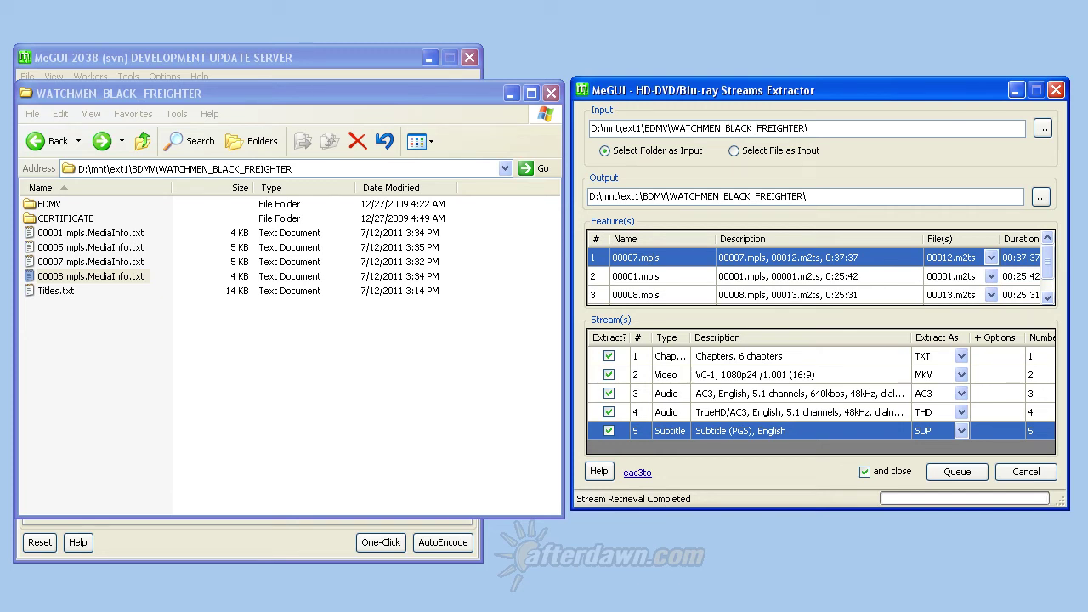
click(636, 277)
click(667, 393)
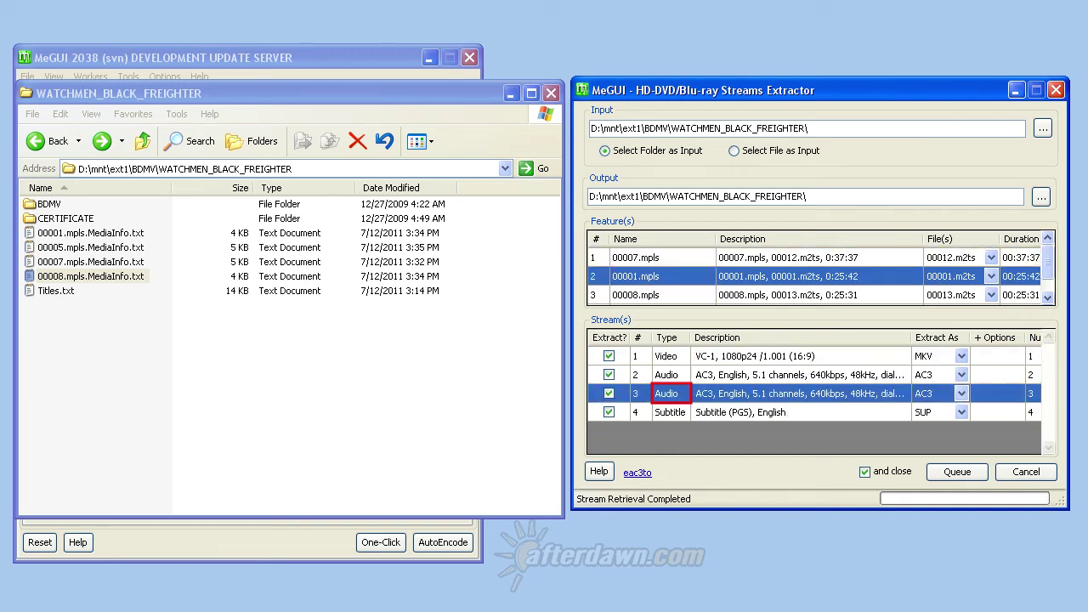
click(608, 394)
Step: Highlight the 'Source : 00013.m2ts' line in the 00008.mpls MediaInfo report
key(alt+Tab)
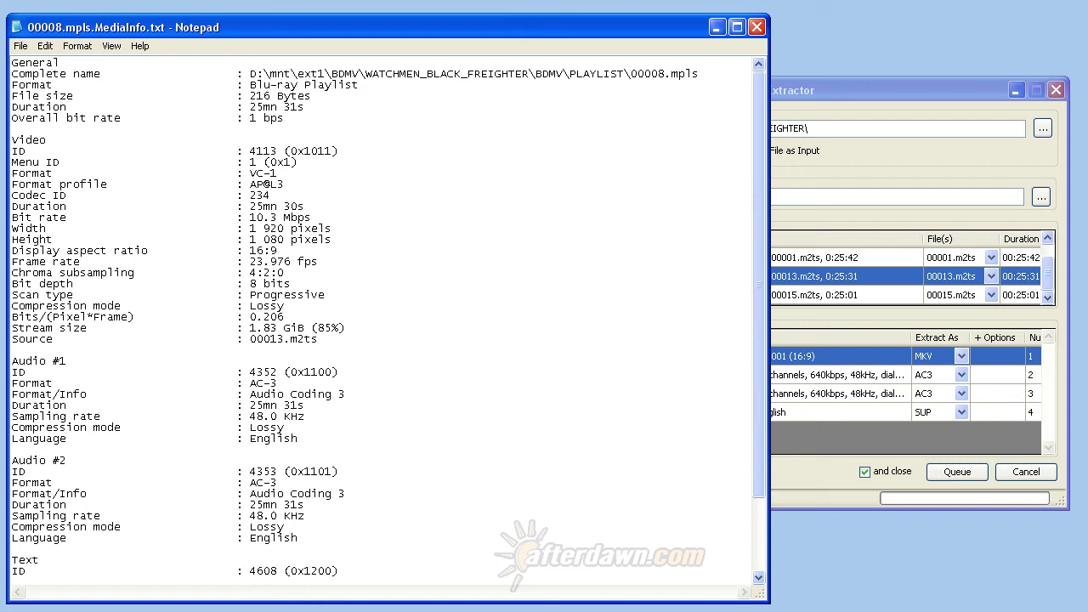
drag(12, 339, 318, 339)
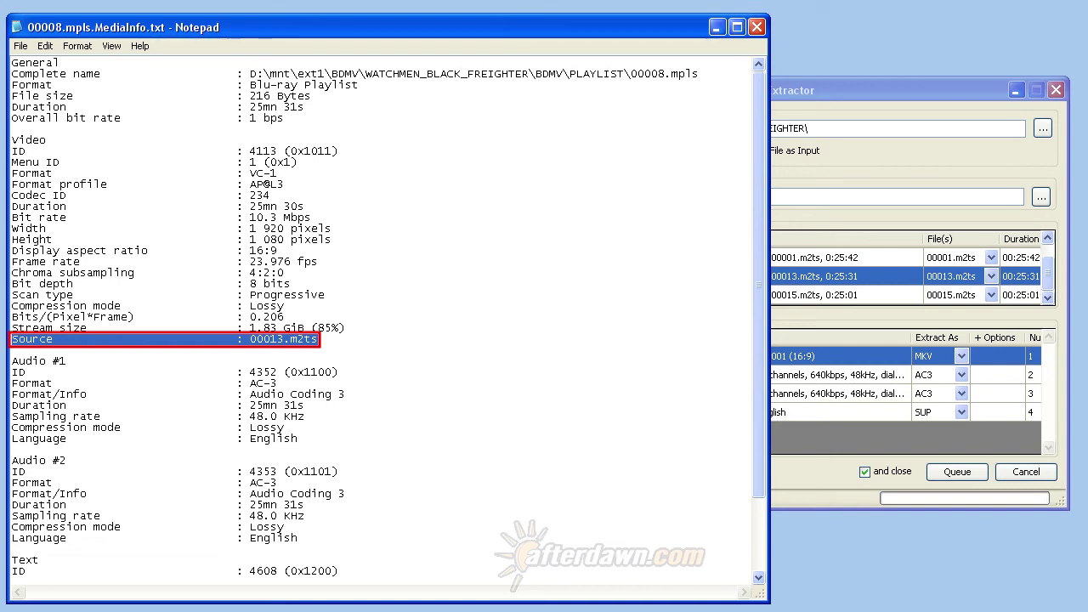
Step: Bring the Streams Extractor forward and choose 'Select File as Input'
key(alt+Tab)
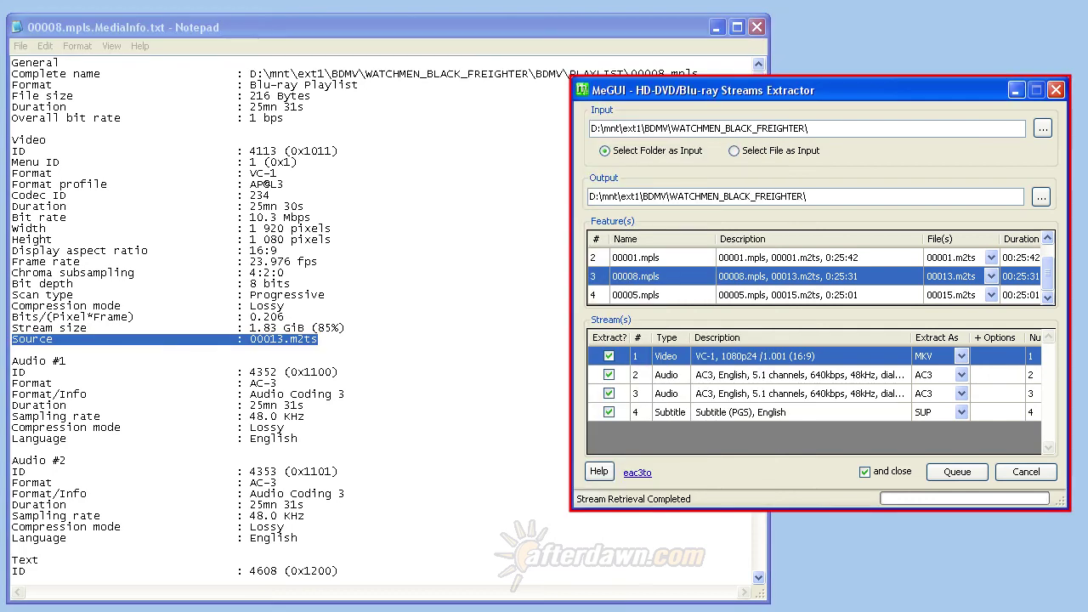
click(734, 151)
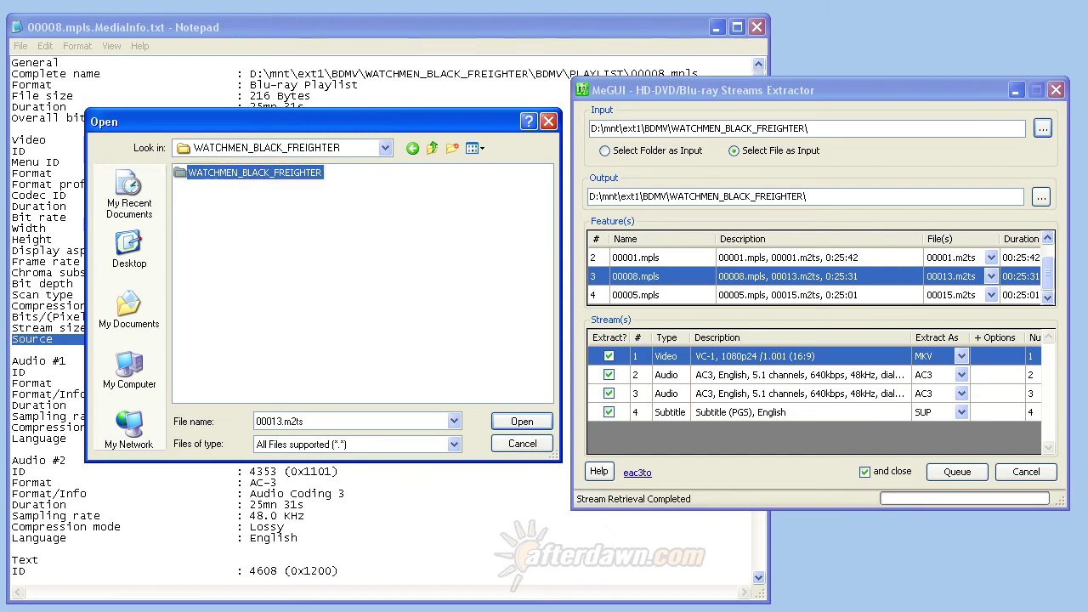
Step: Browse into BDMV\STREAM and load 00013.m2ts as the extractor input
click(195, 172)
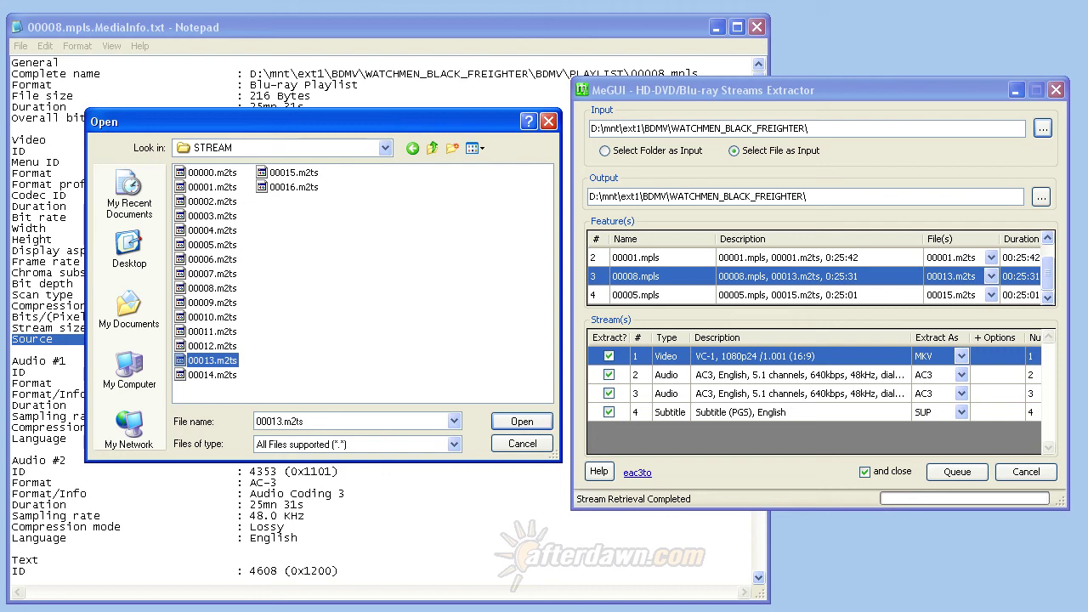
click(522, 421)
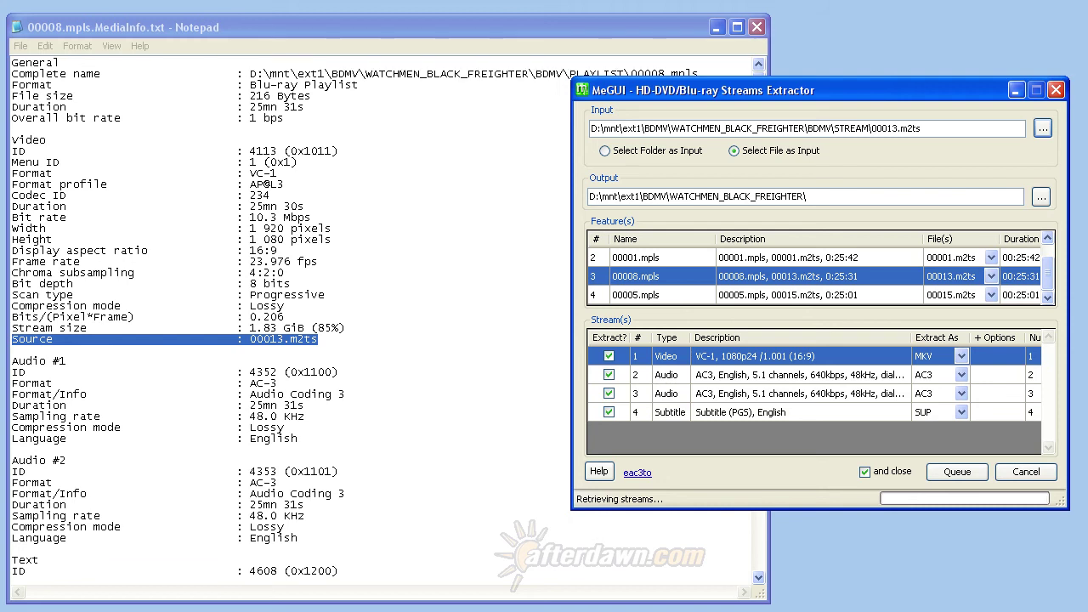
Step: Bring the 00008 MediaInfo report in Notepad to the front and close it
key(alt+Tab)
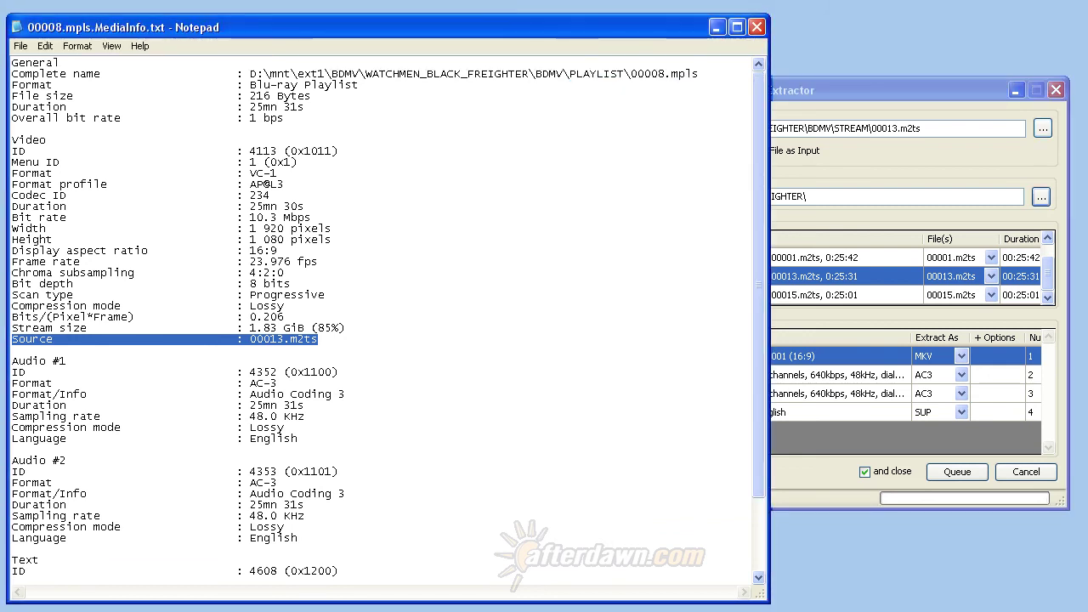
key(alt+F4)
key(alt+F4)
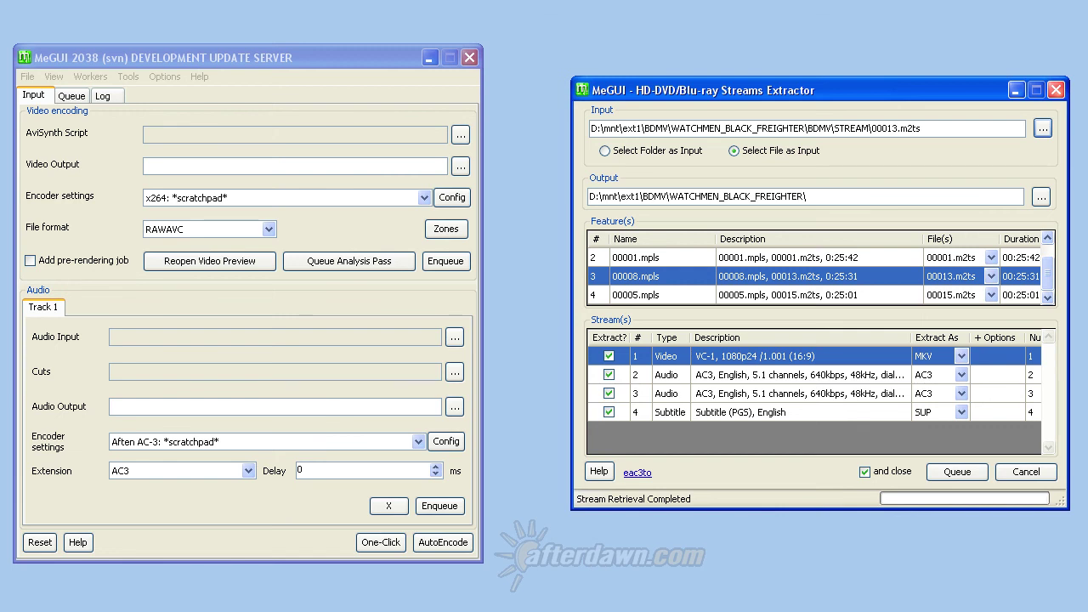
Step: Uncheck 'and close' so the extractor stays open, then browse for an output folder
click(865, 471)
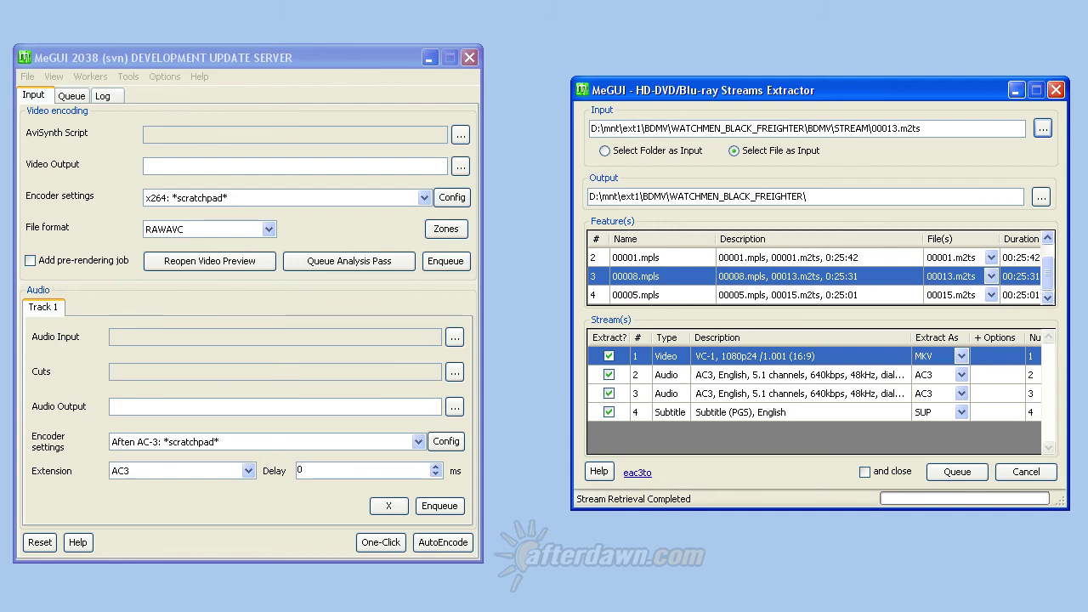
click(1042, 196)
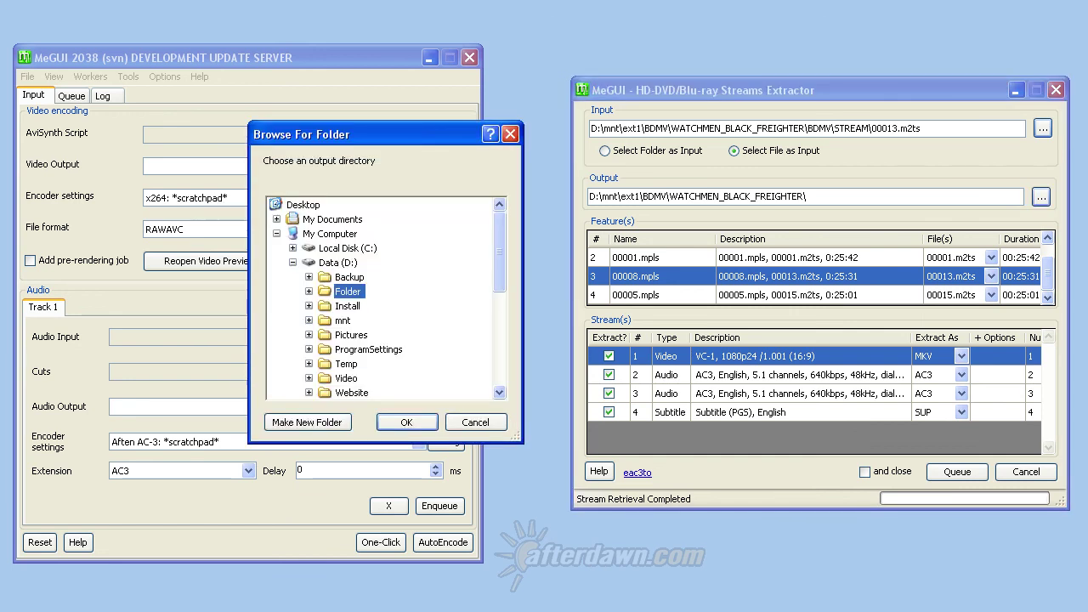
Step: Expand Data (D:) > Folder > Subfolder and confirm Movie Name as the output folder
click(309, 291)
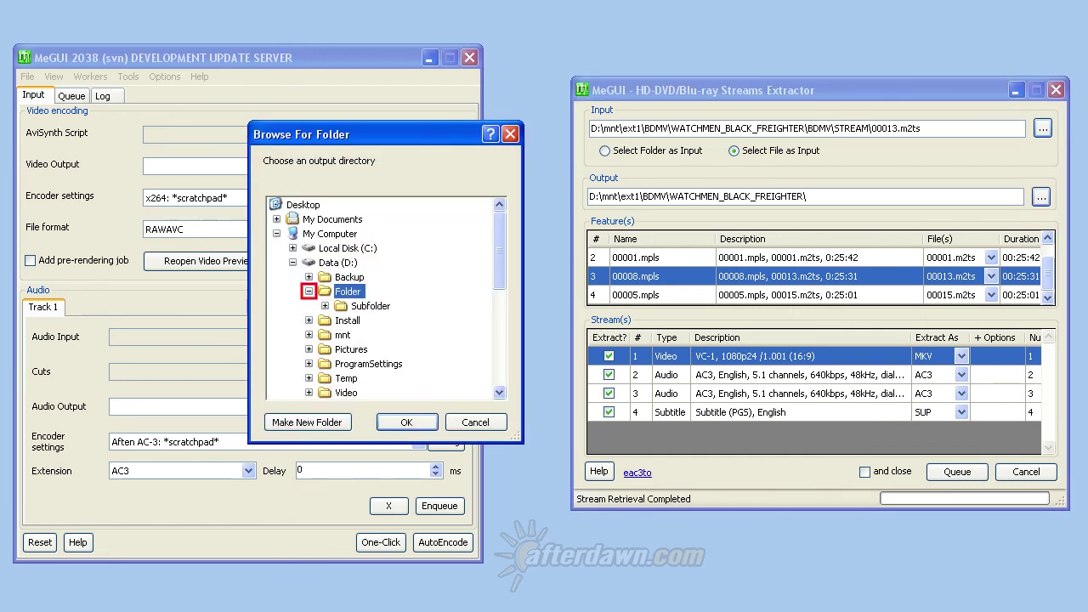
click(325, 305)
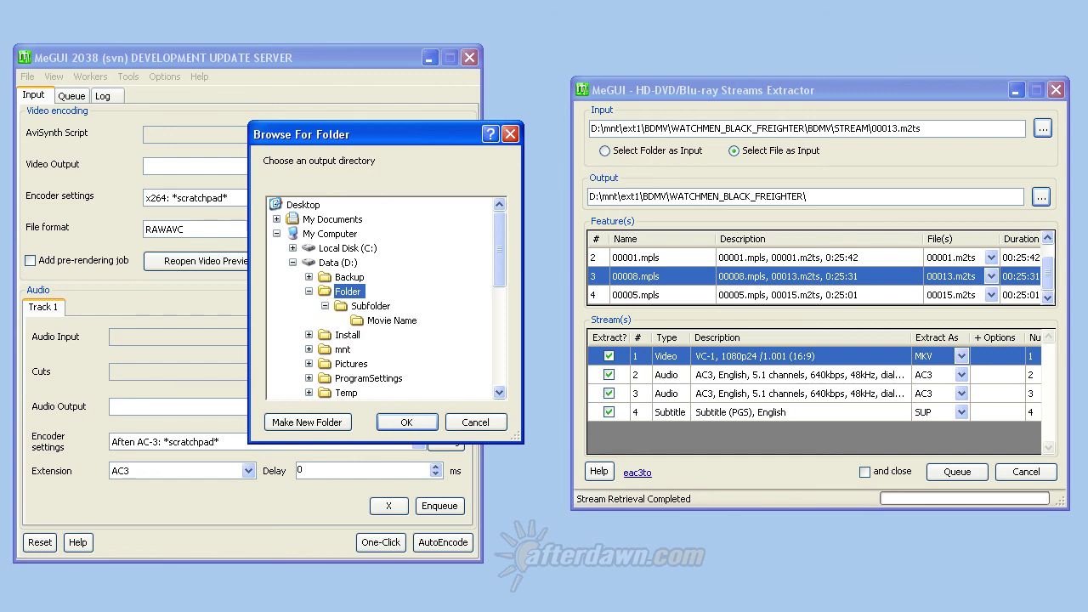
click(392, 320)
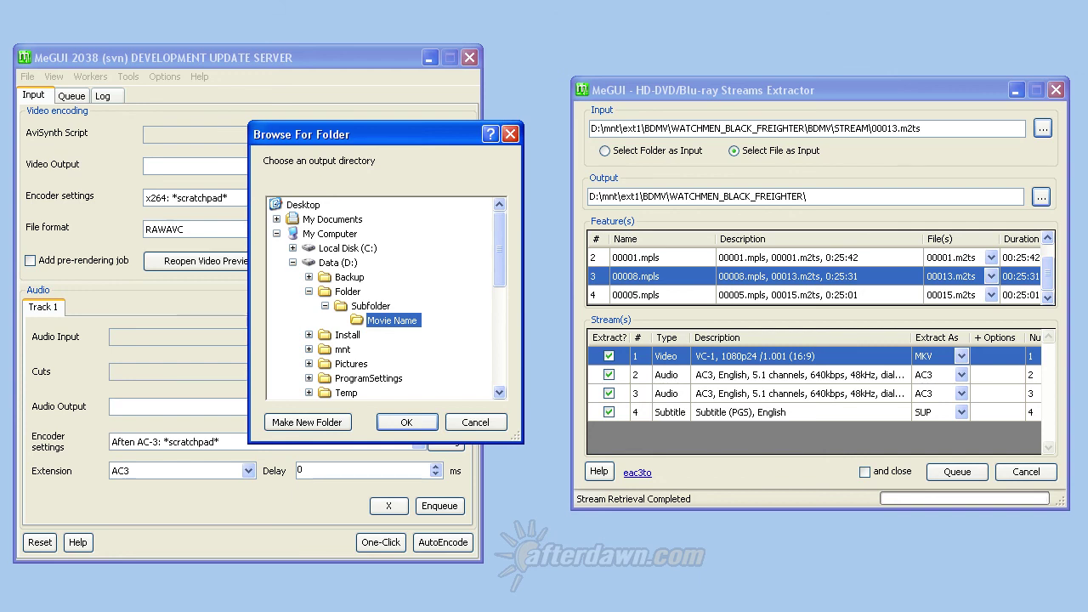
click(407, 422)
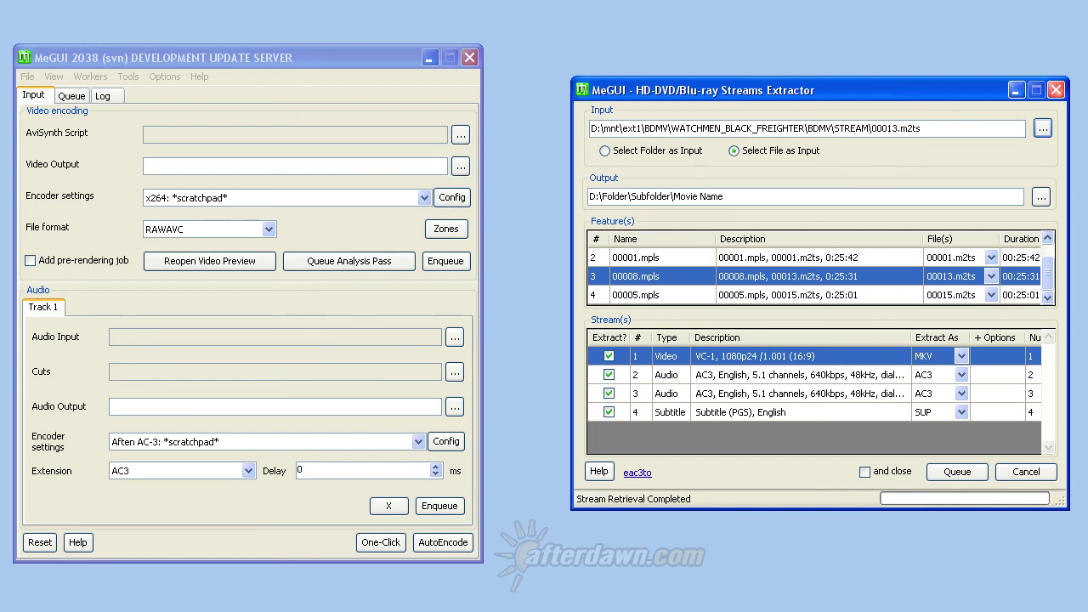
Step: Close the Streams Extractor and view the queue with the 00013.m2ts and 00015.m2ts jobs
key(alt+F4)
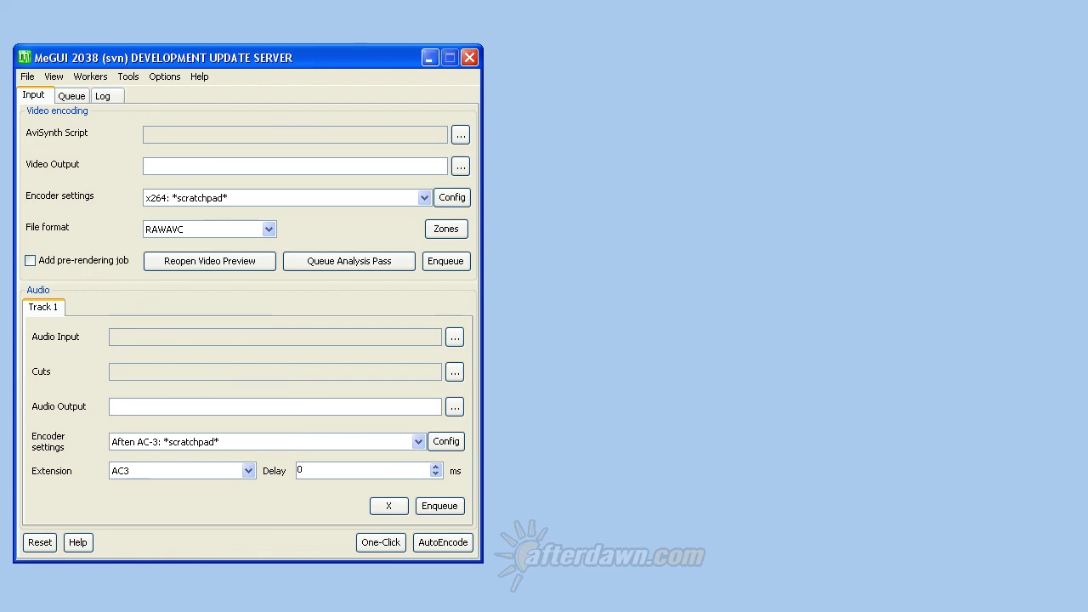
click(72, 95)
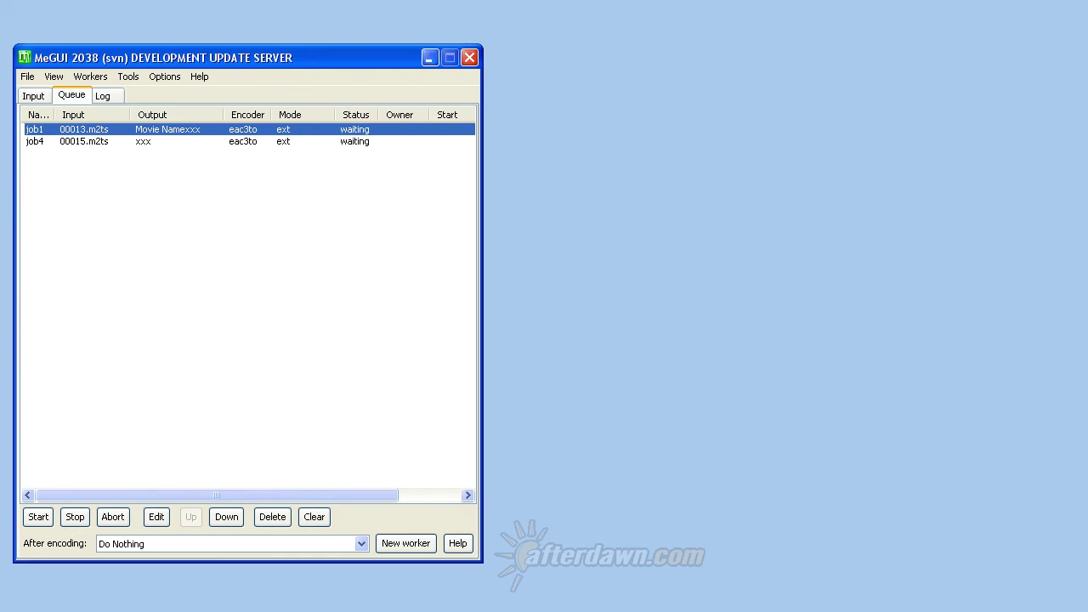
Step: Select job4 and start the queue so job1's 00013.m2ts extraction begins processing
click(84, 141)
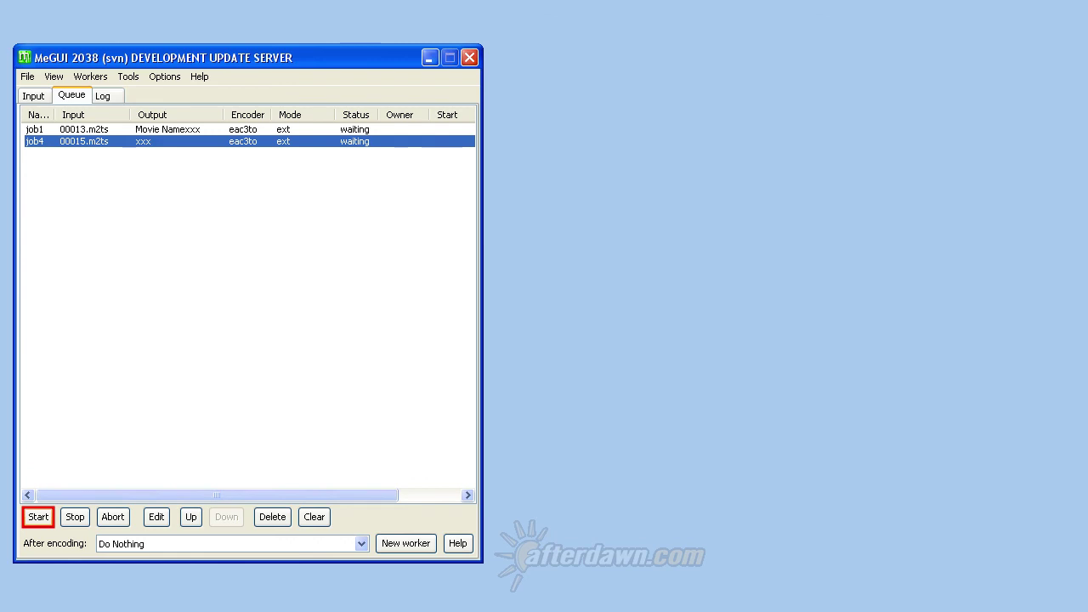
click(38, 517)
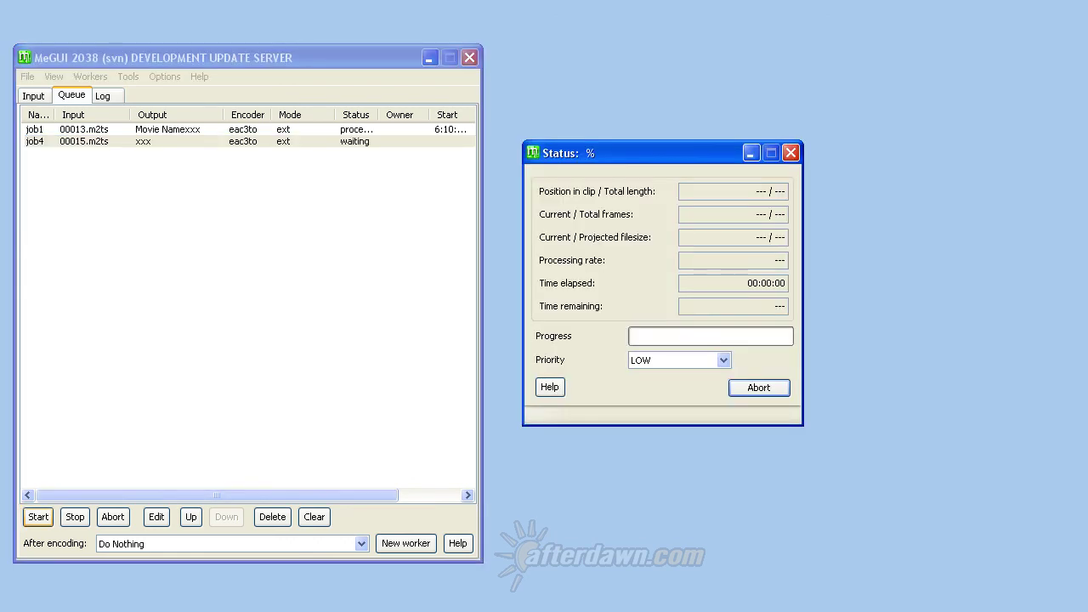